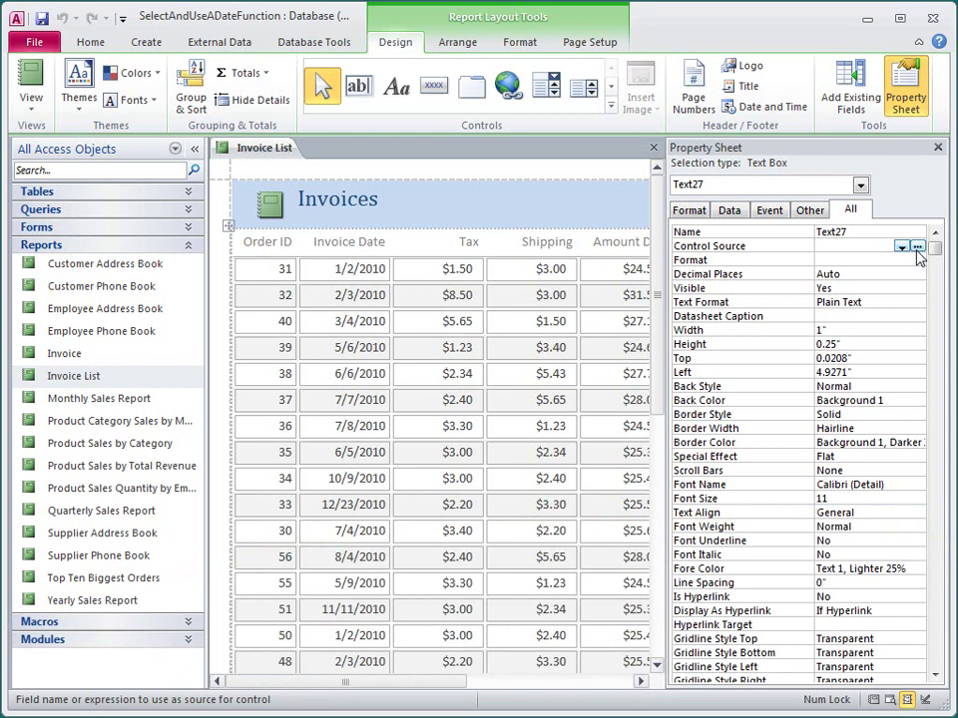
List the Built-In Date/Time functions in the Control Source Expression Builder, then enlarge and reposition it.
click(917, 247)
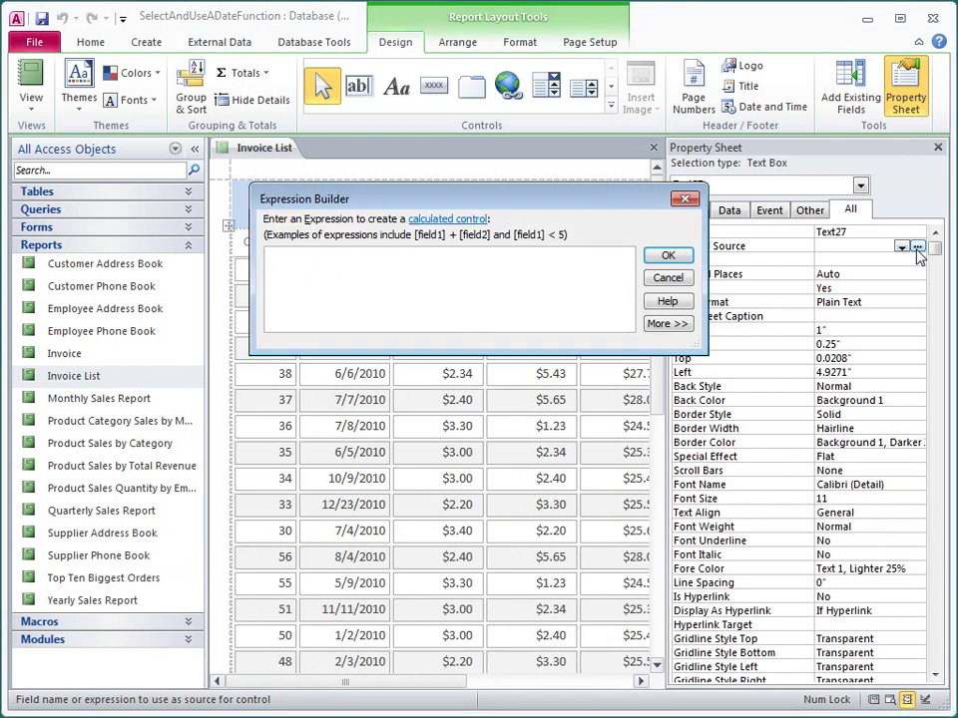
click(674, 325)
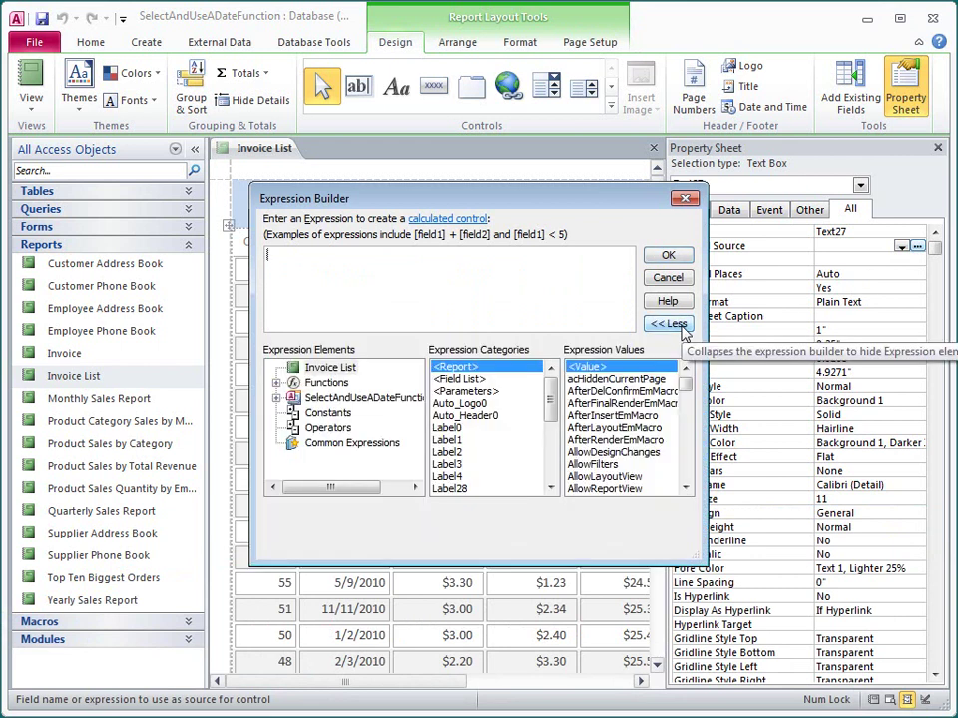
click(276, 383)
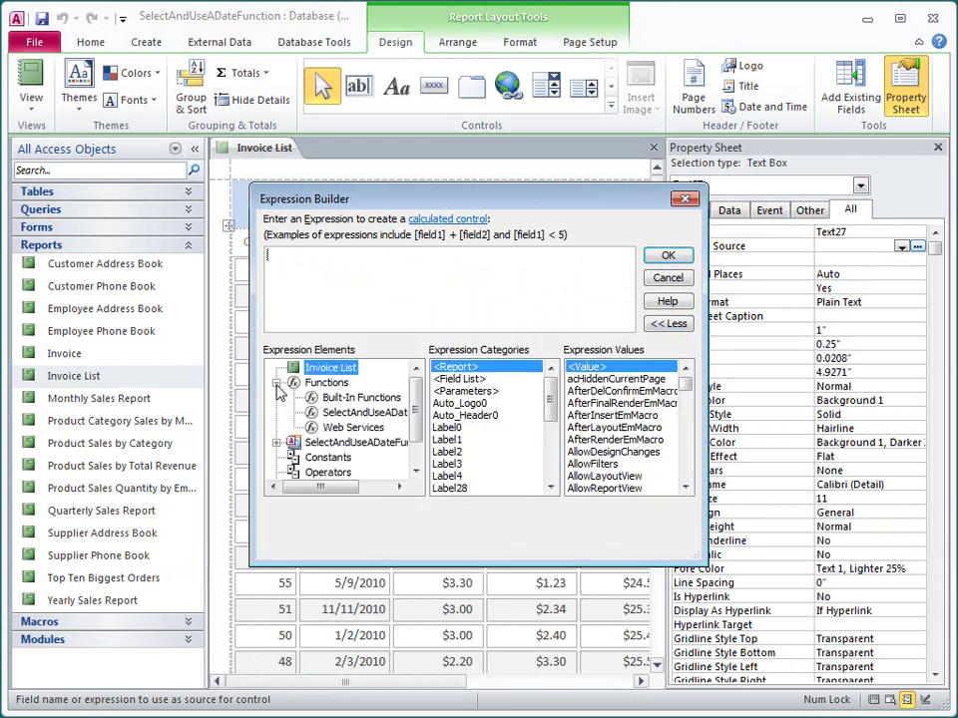
click(339, 398)
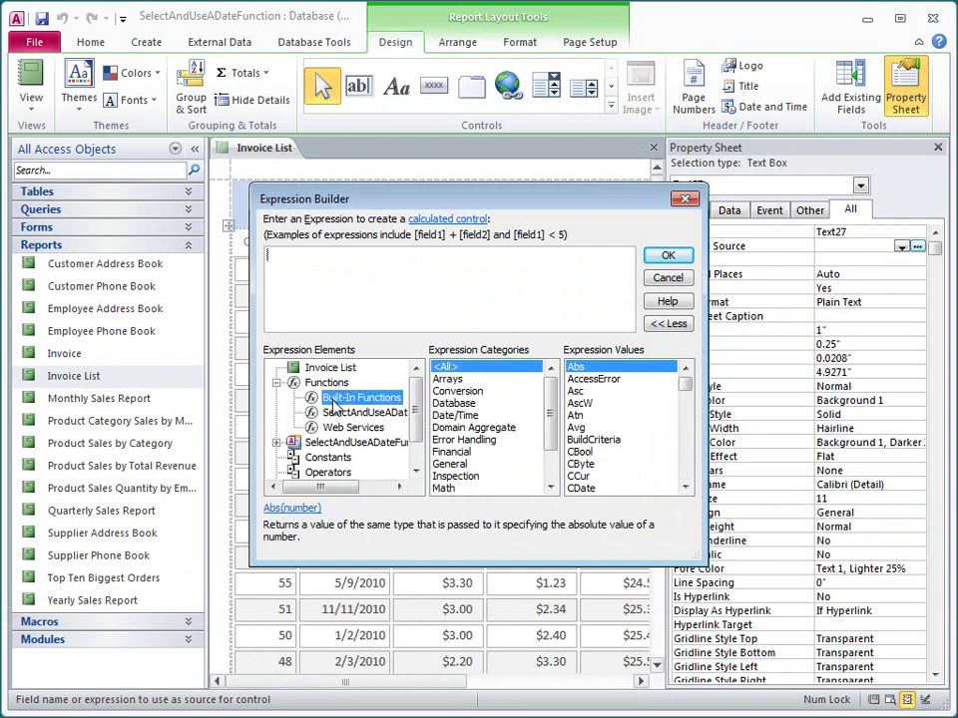
click(487, 416)
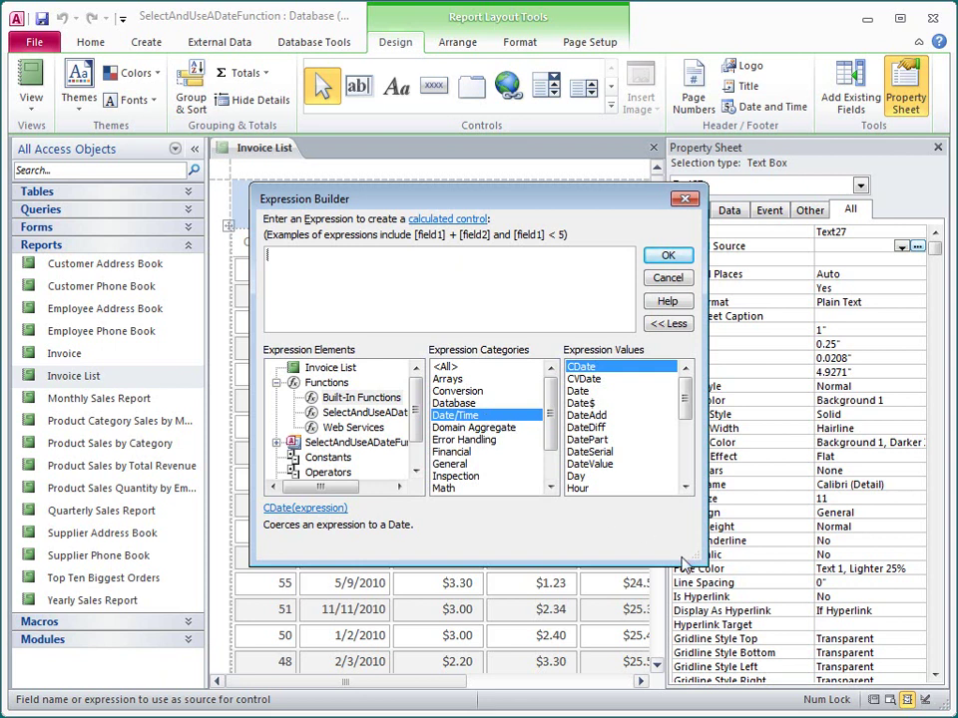
drag(693, 558, 736, 713)
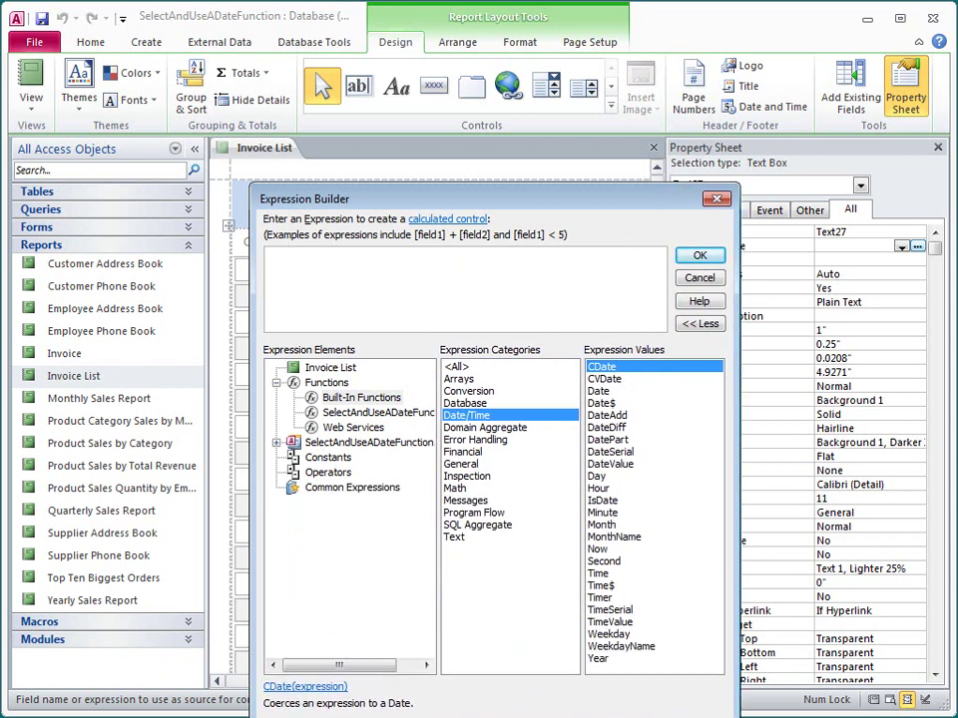
drag(478, 205, 427, 90)
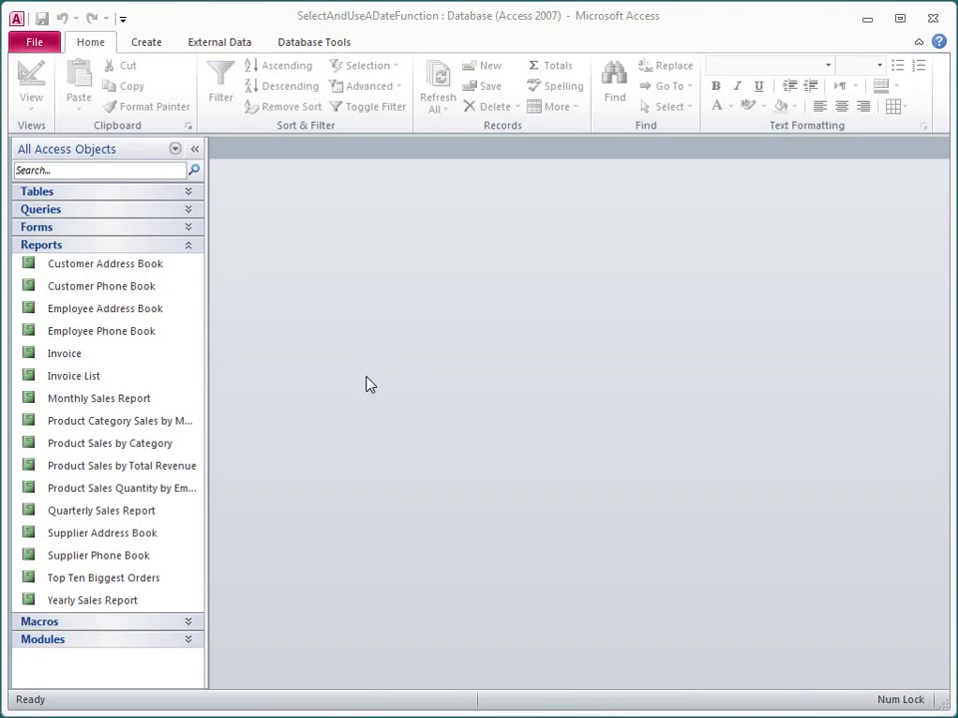
Open the Invoice List report in Layout View.
right_click(170, 381)
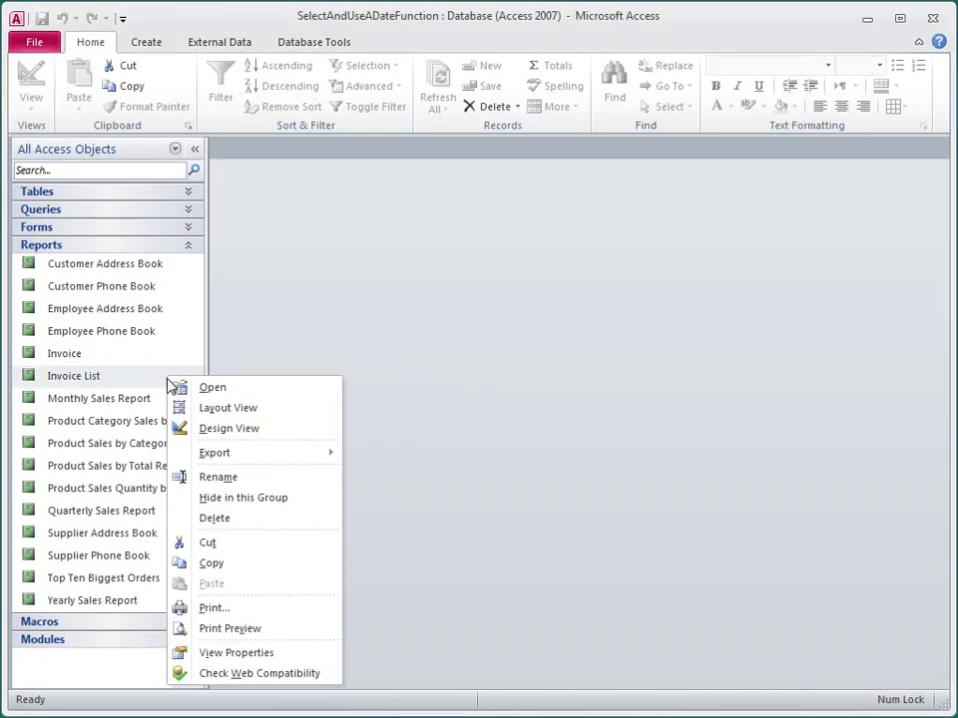
click(284, 409)
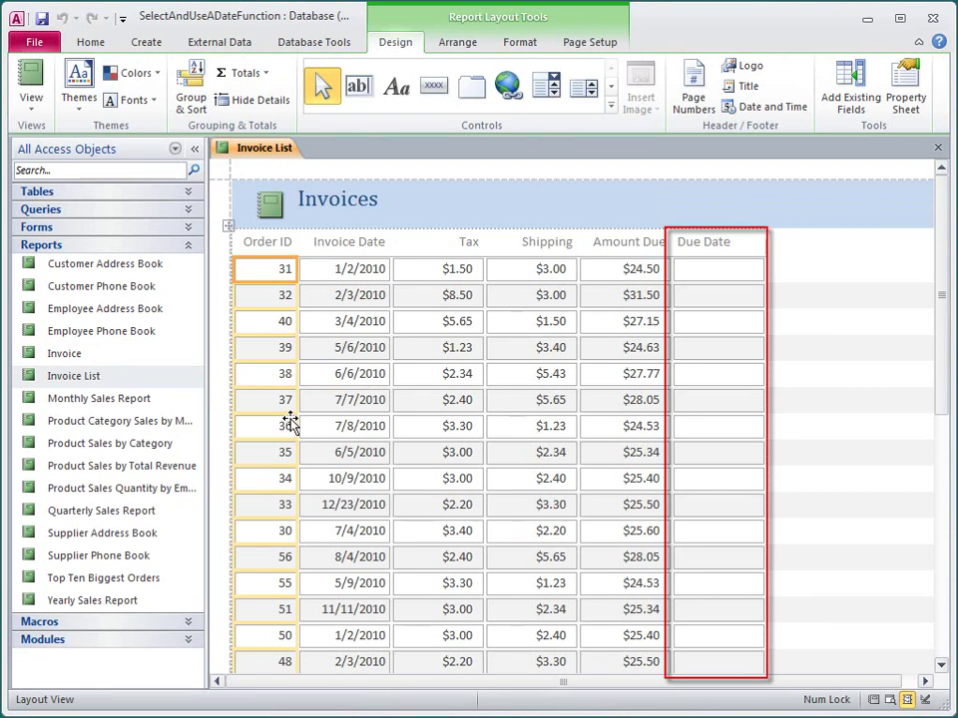
Open the Expression Builder for the Due Date text box's Control Source from the Property Sheet.
click(695, 375)
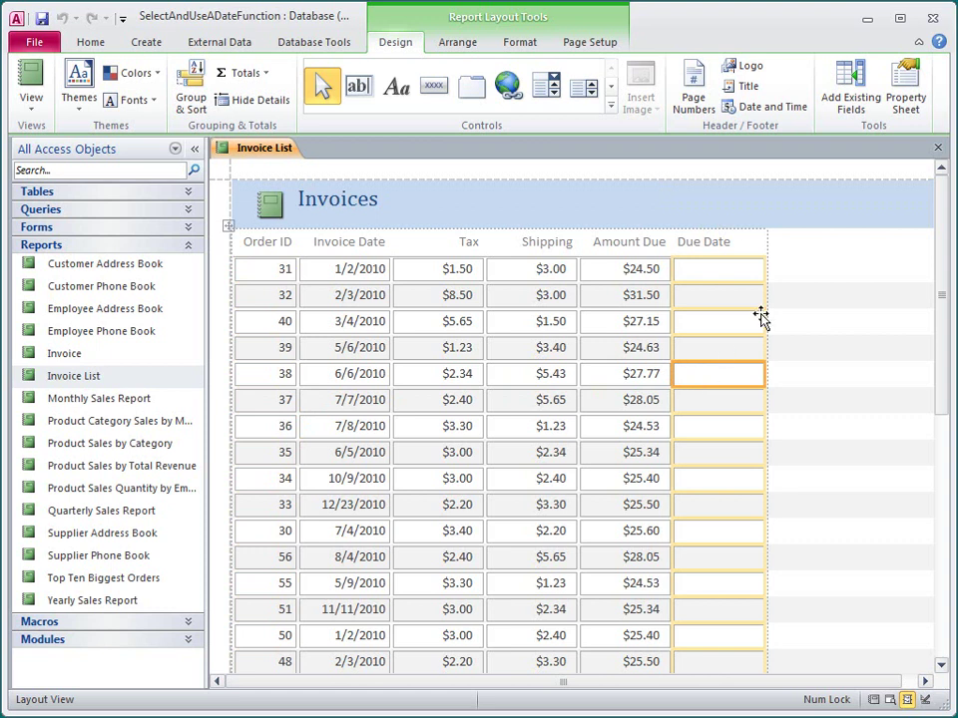
click(895, 115)
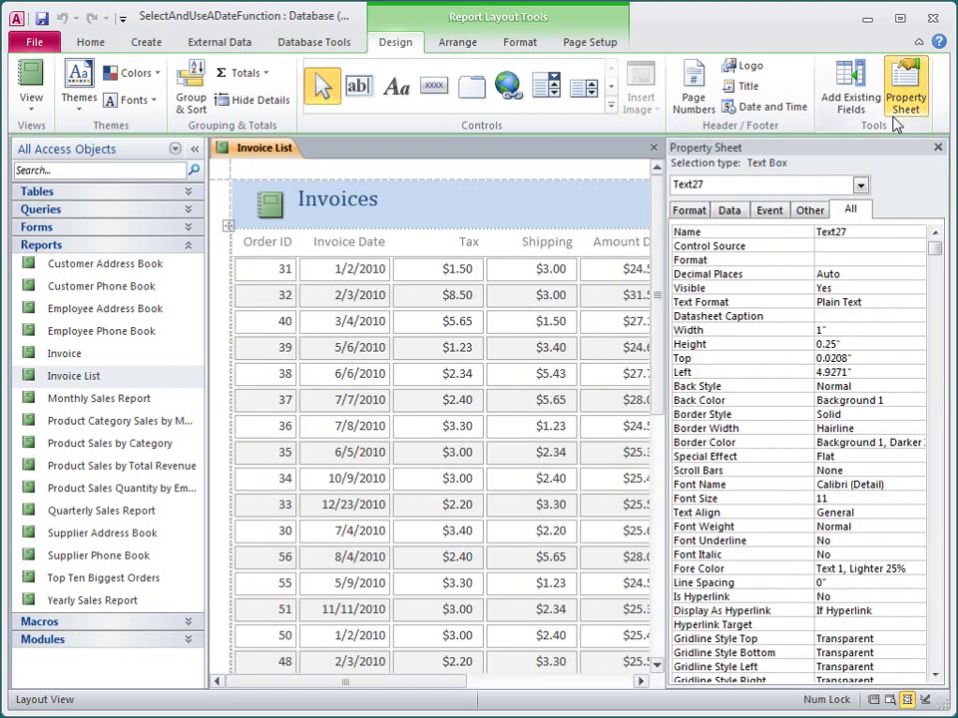
click(864, 246)
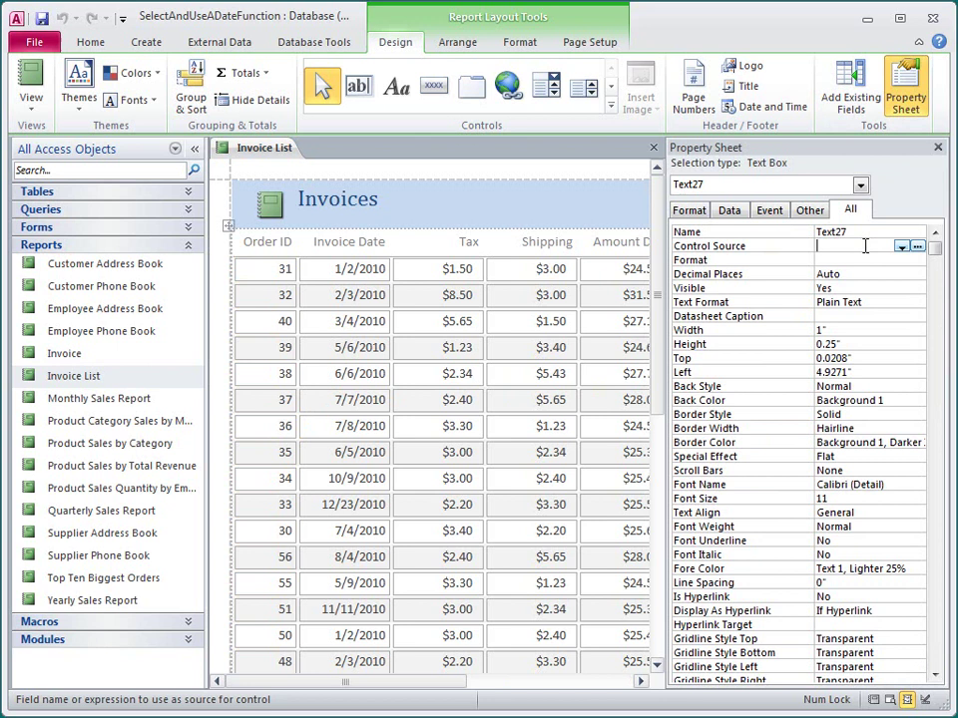
click(917, 248)
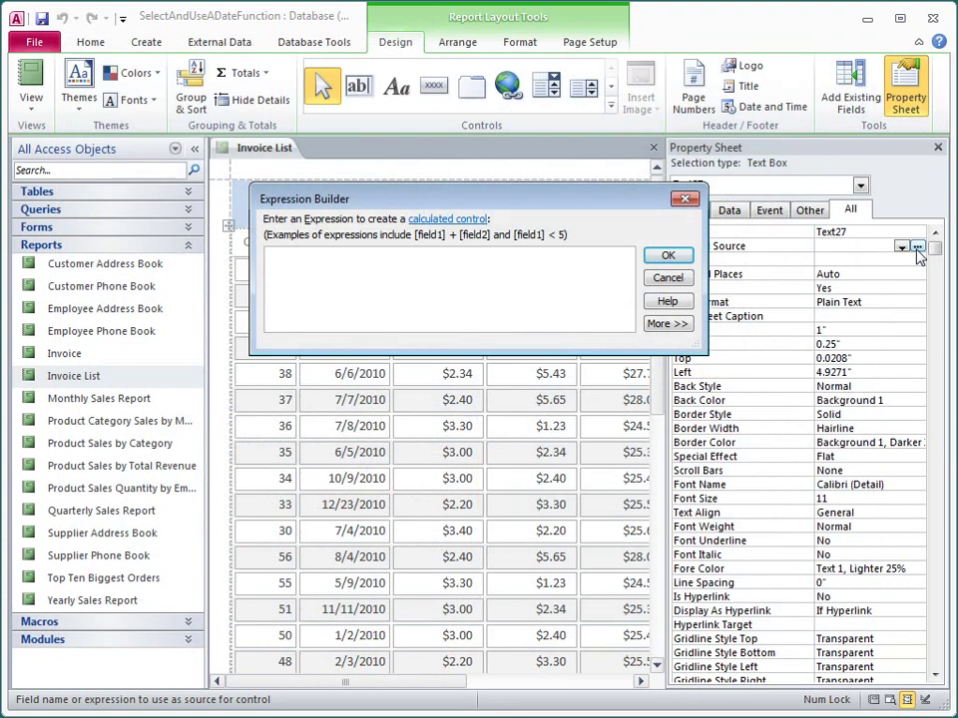
Show the Built-In Functions Date/Time category, listing CDate, DateAdd, DateDiff and DateSerial.
click(668, 323)
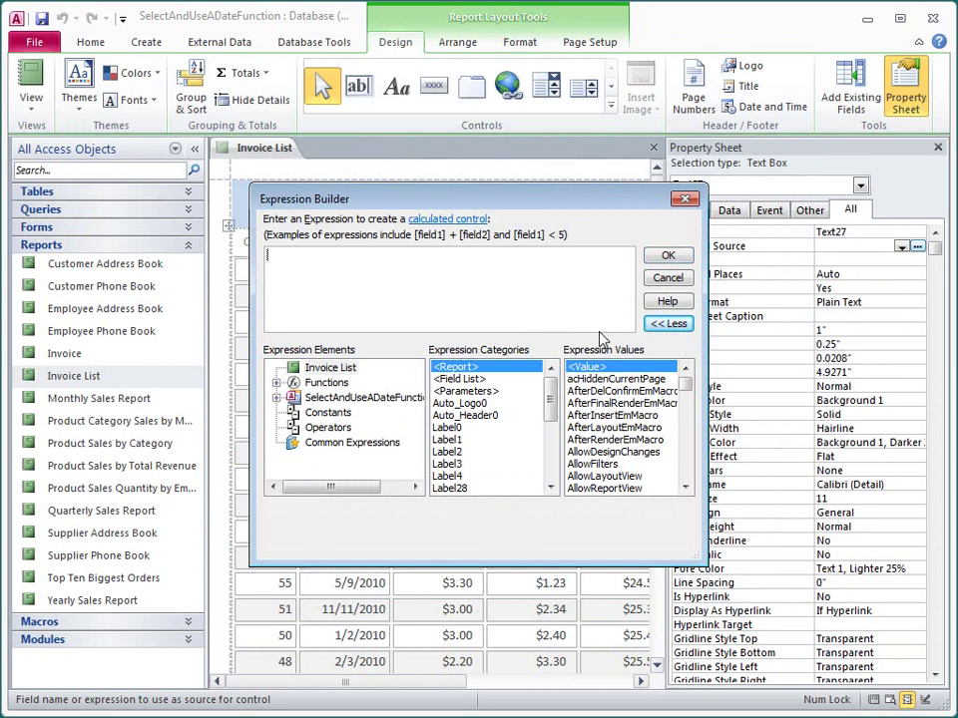
click(277, 383)
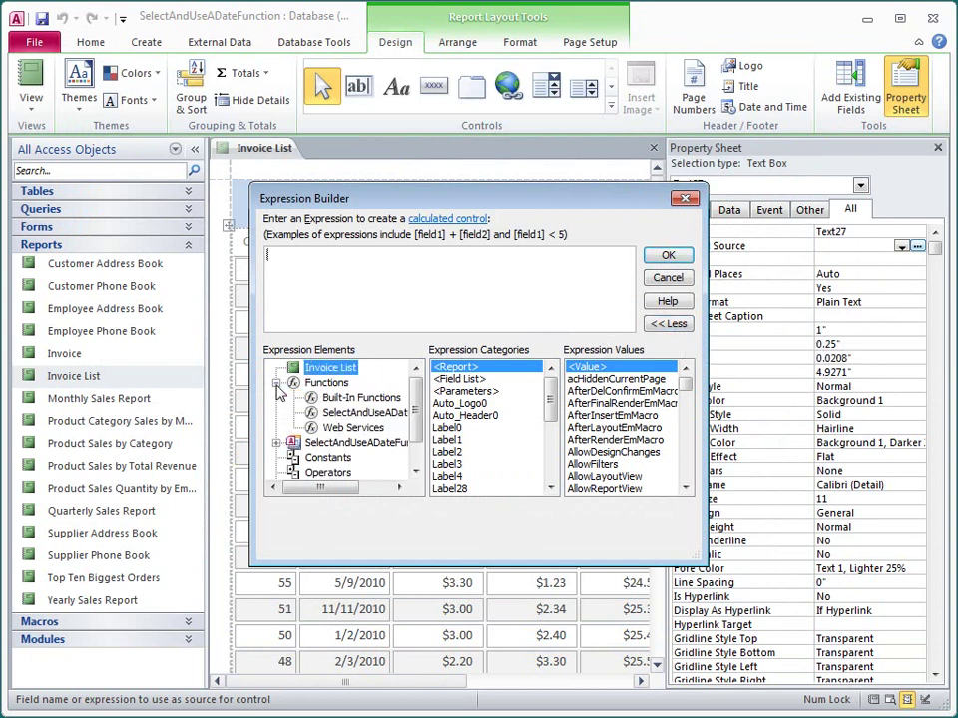
click(344, 398)
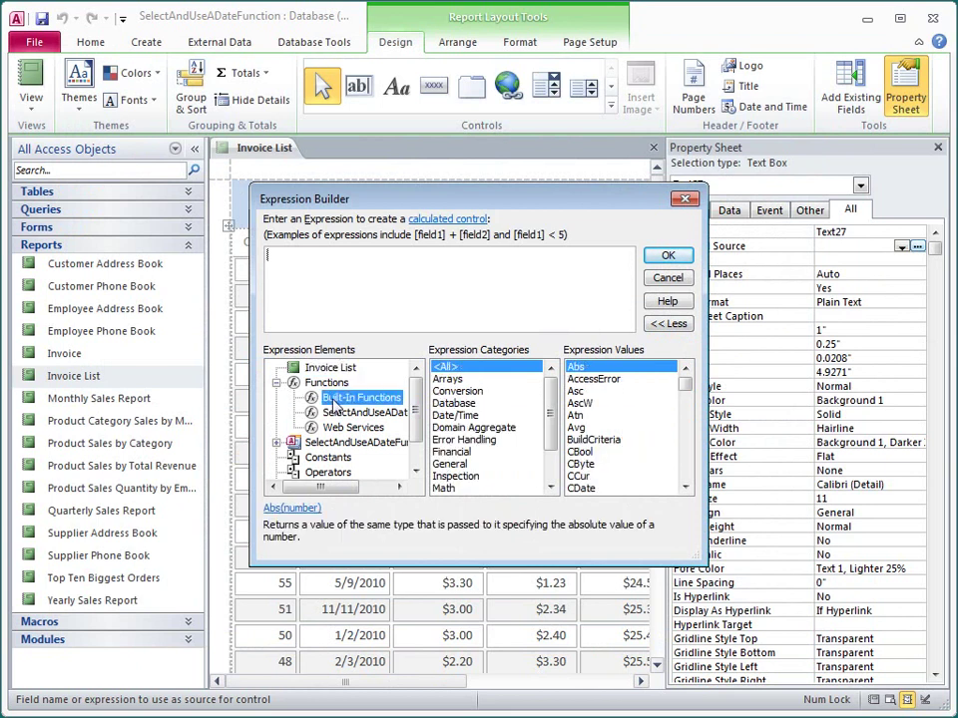
click(469, 415)
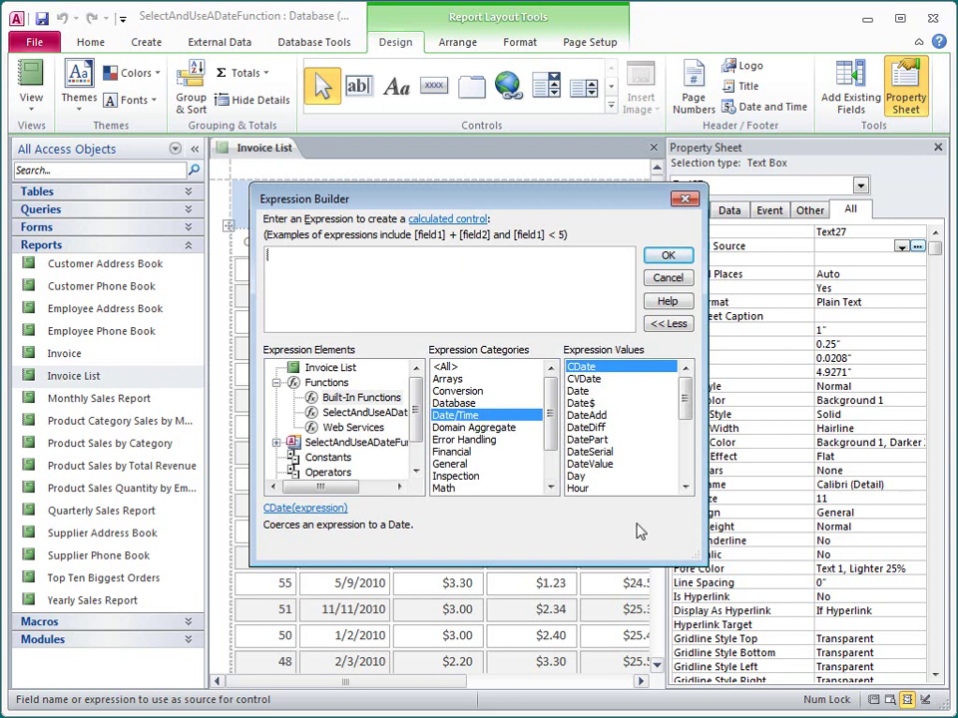
Enlarge the Expression Builder and compare DatePart, DateSerial and Day descriptions before showing DateAdd's syntax.
drag(700, 564, 735, 714)
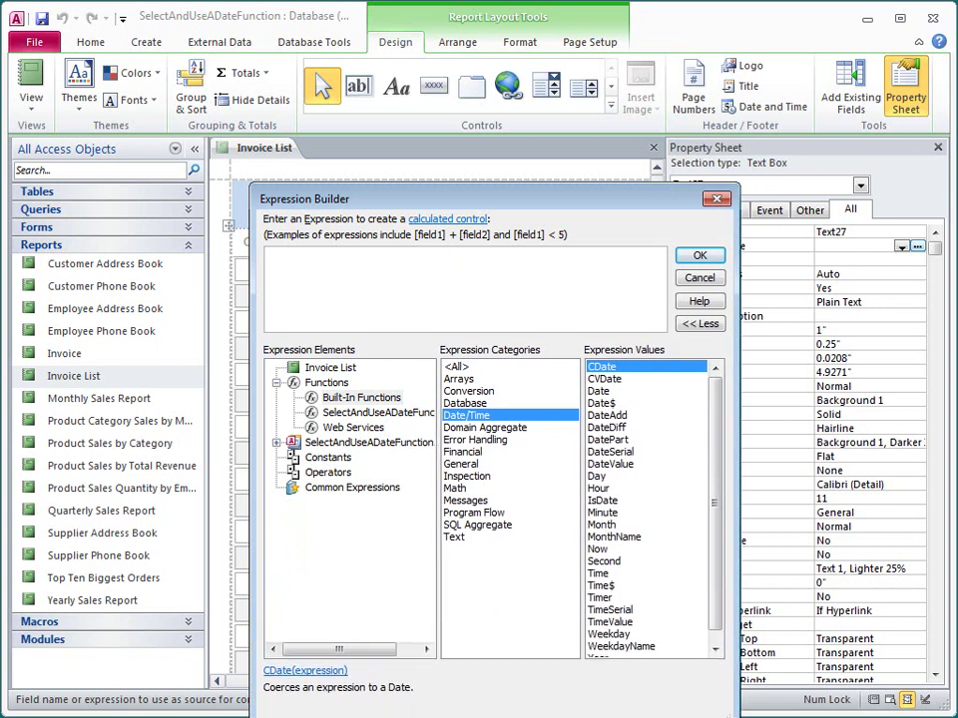
drag(479, 205, 427, 90)
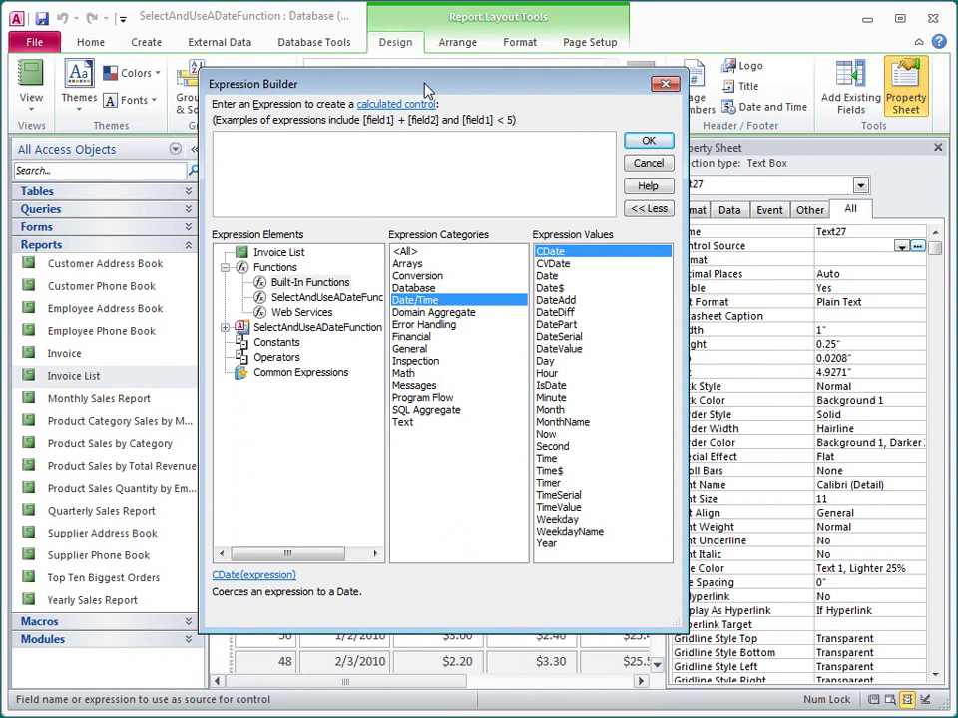
click(571, 325)
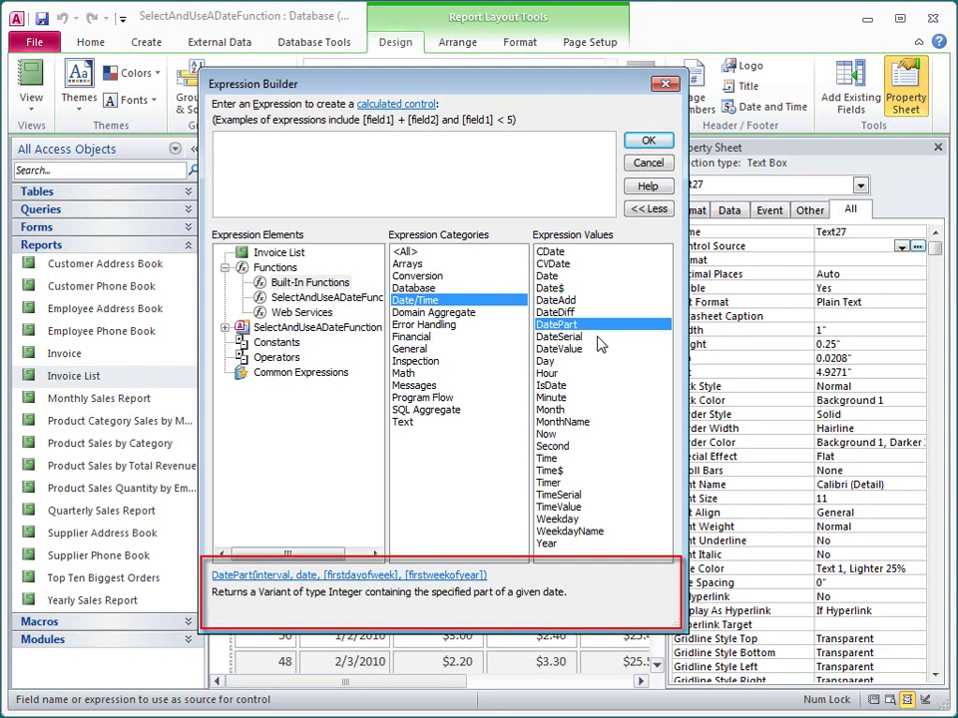
click(599, 338)
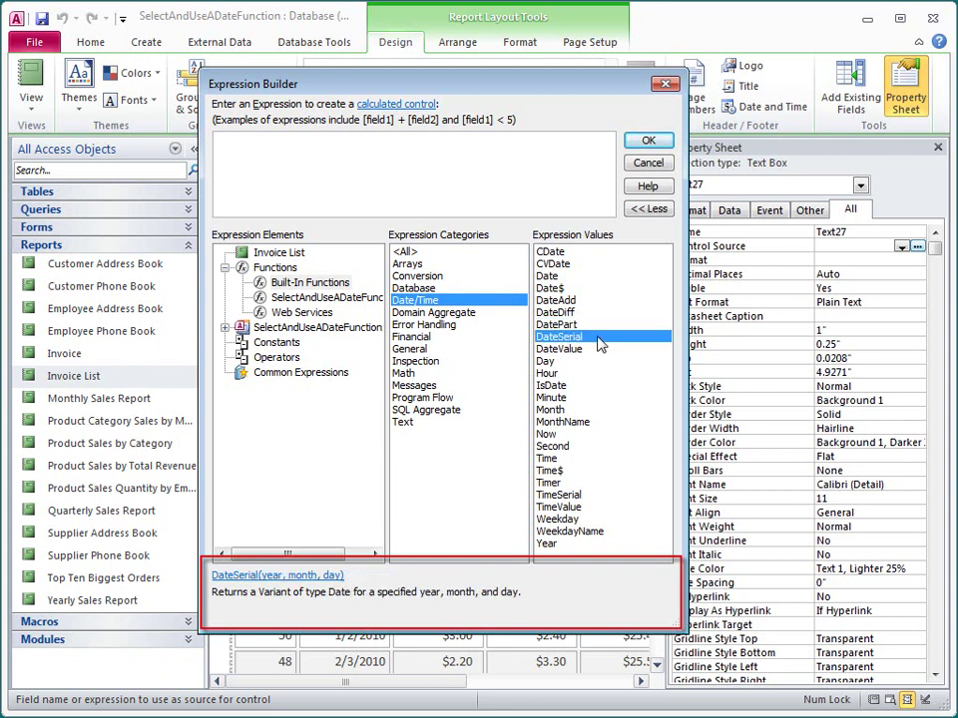
click(586, 364)
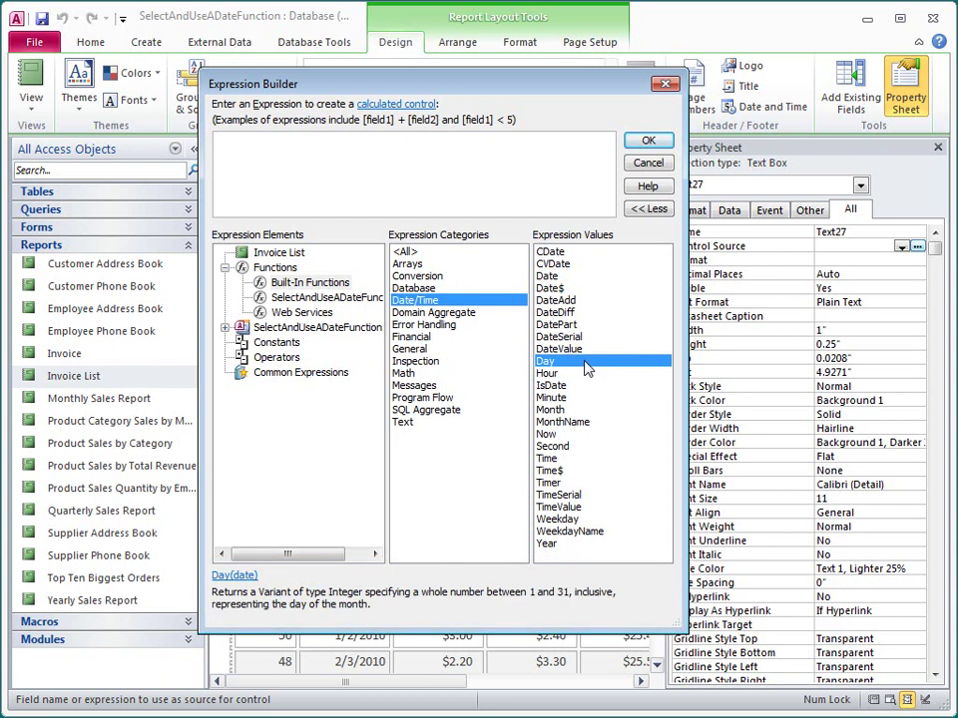
click(587, 303)
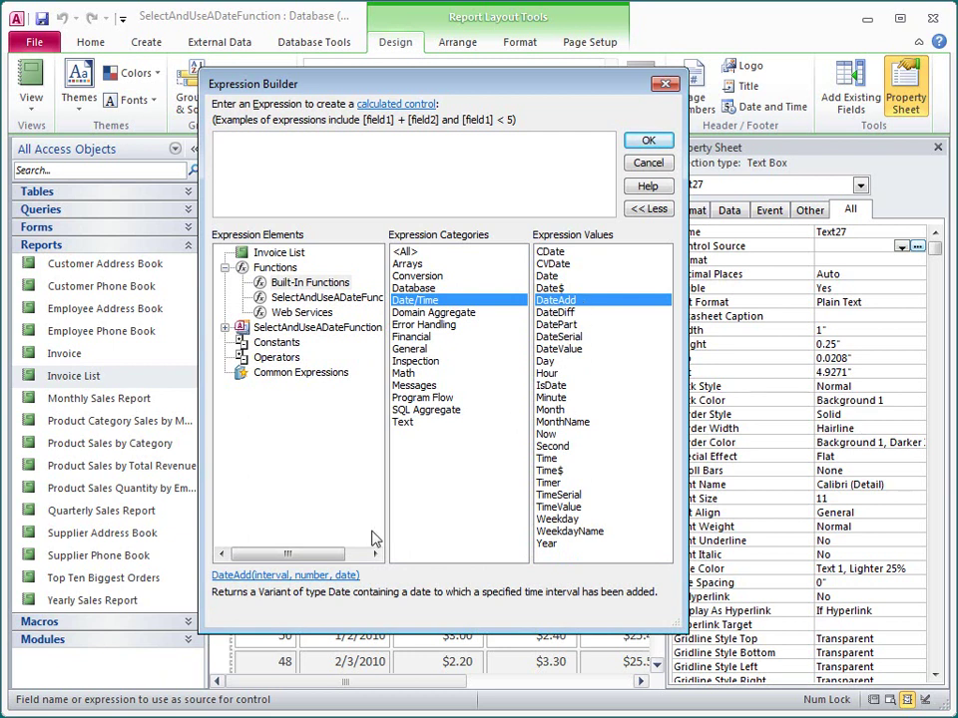
click(347, 578)
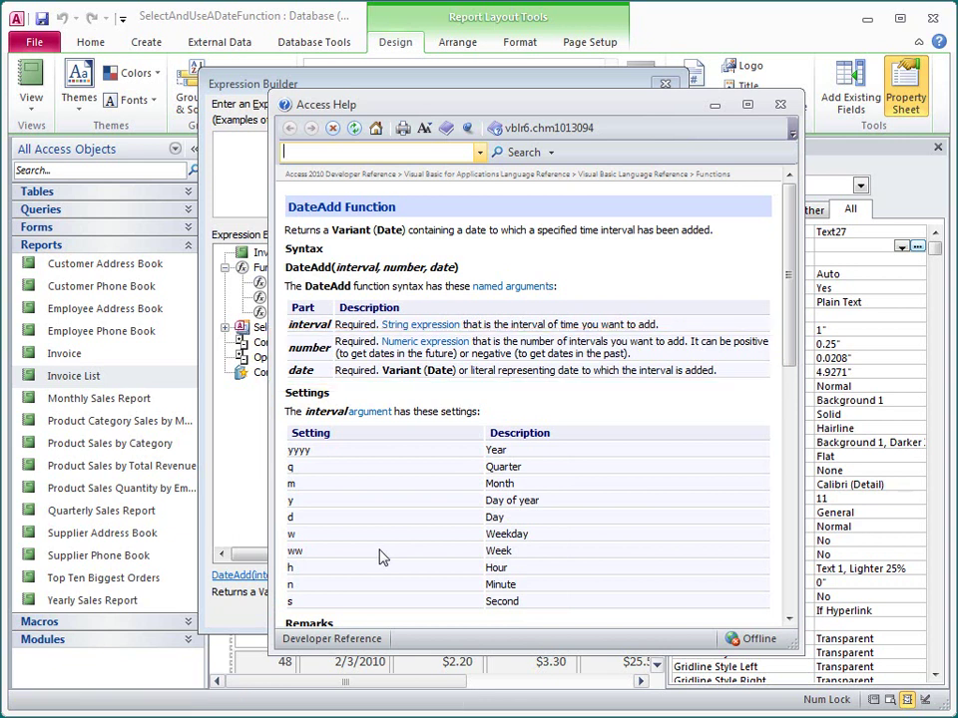
click(780, 105)
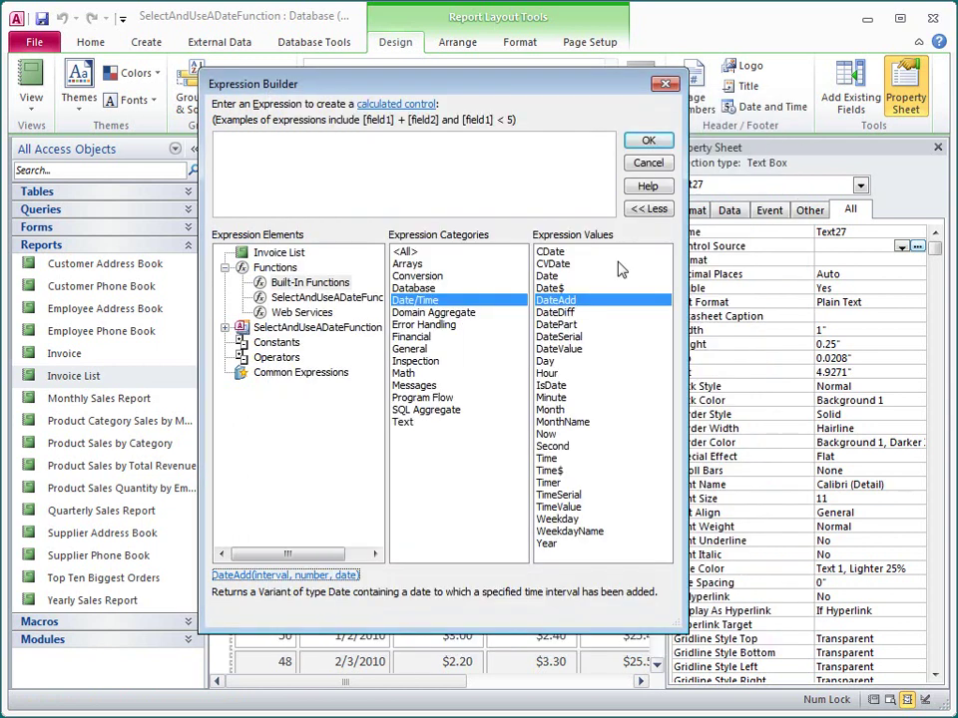
Insert the DateAdd template and start replacing its date argument with 'invoice', highlighting Invoice Date.
double_click(581, 301)
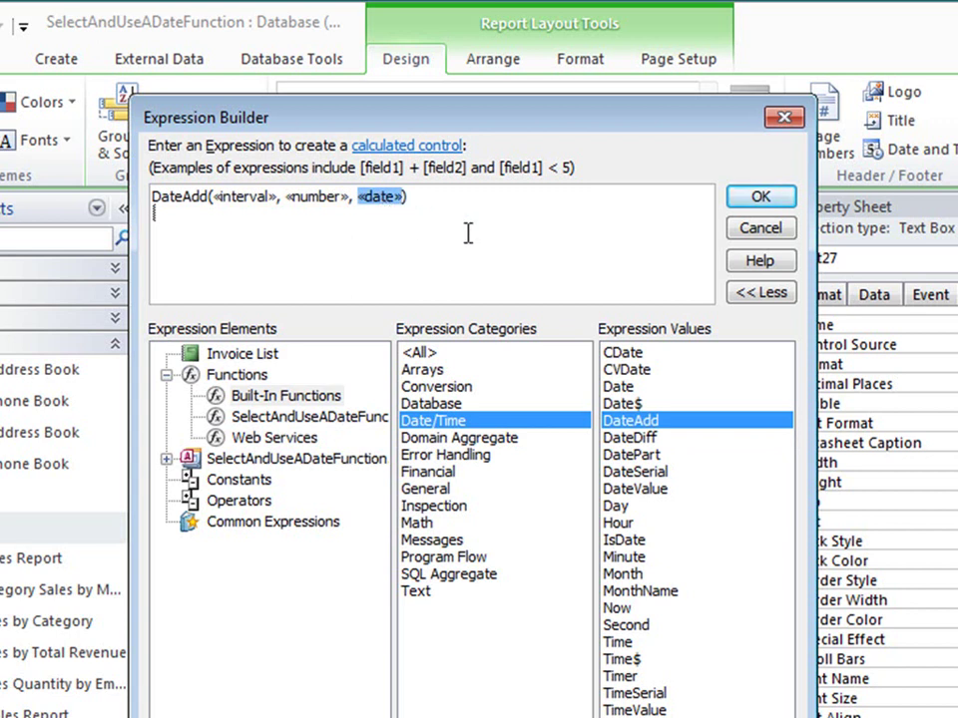
text(invoi)
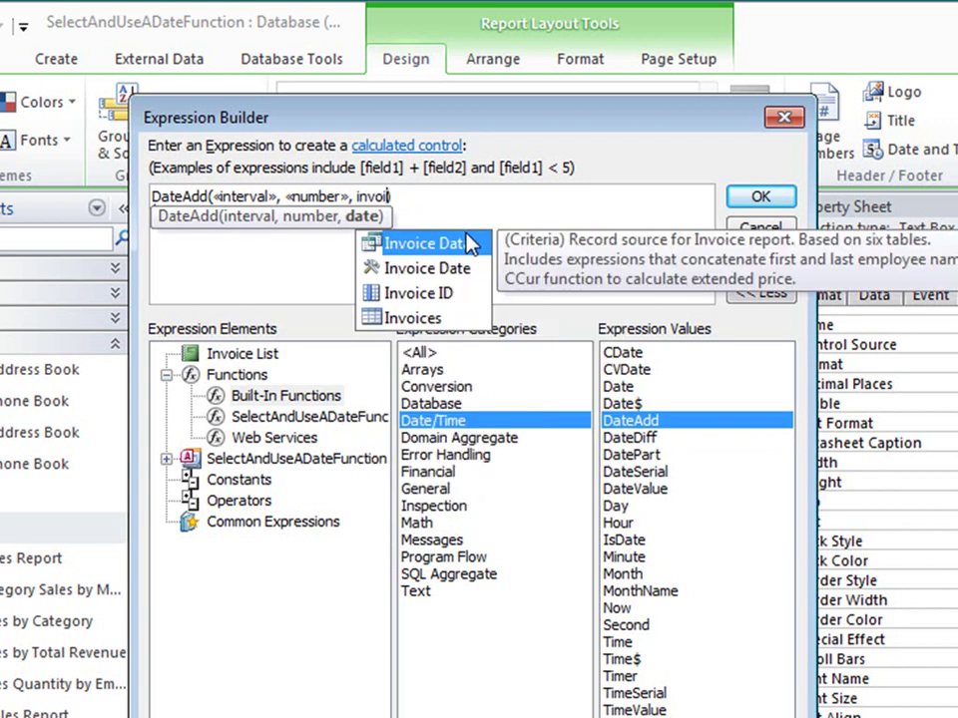
text(ce)
click(481, 270)
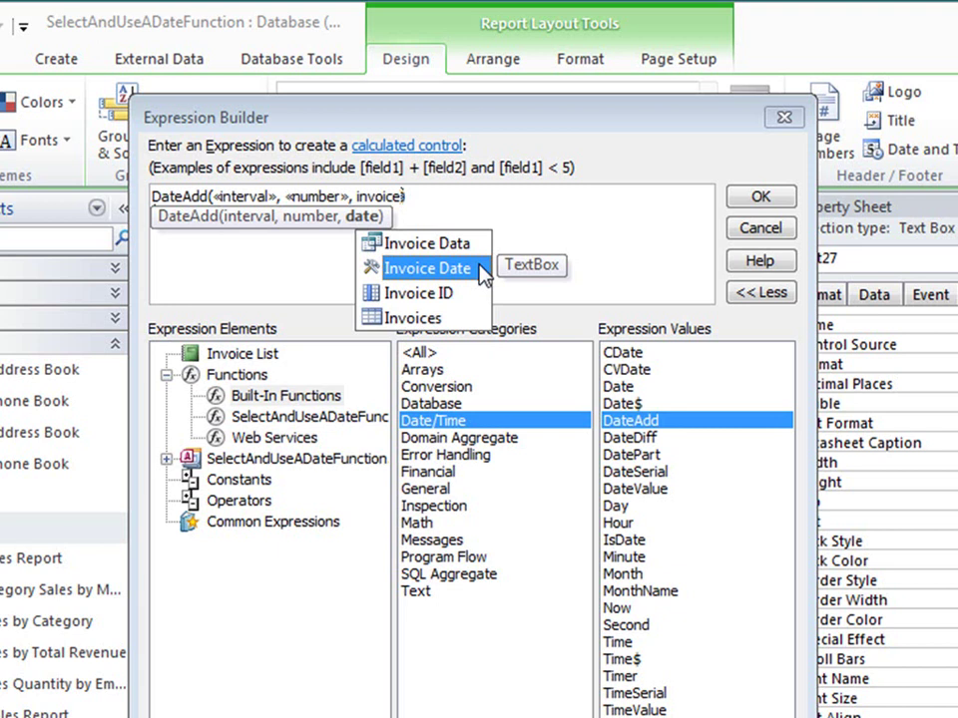
Complete the expression as DateAdd("m", 3, [Invoice Date]).
double_click(480, 269)
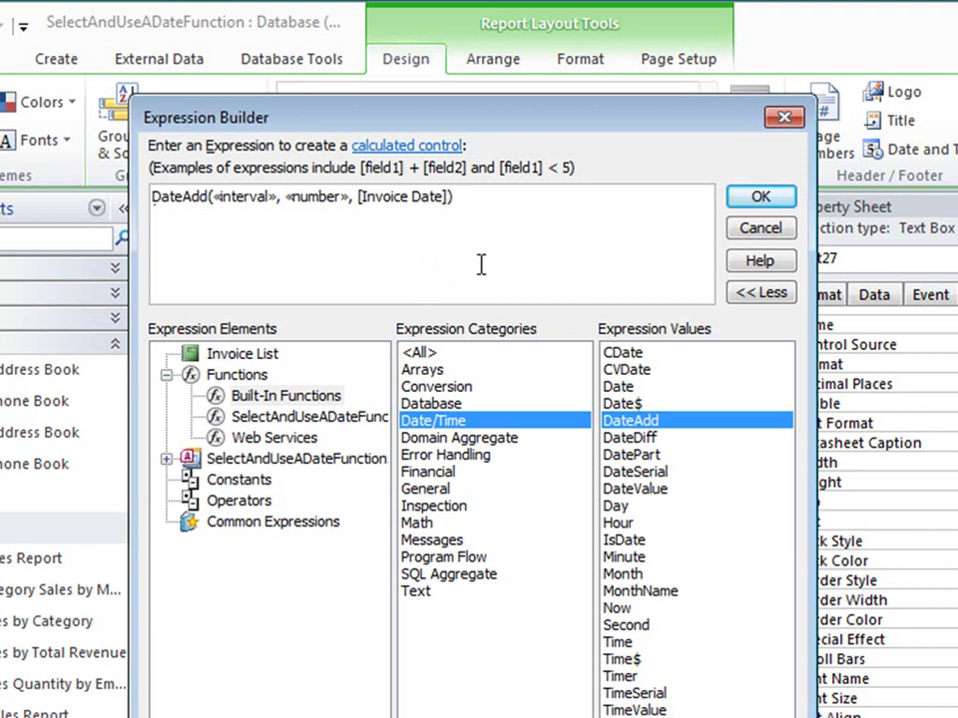
click(319, 197)
text(3)
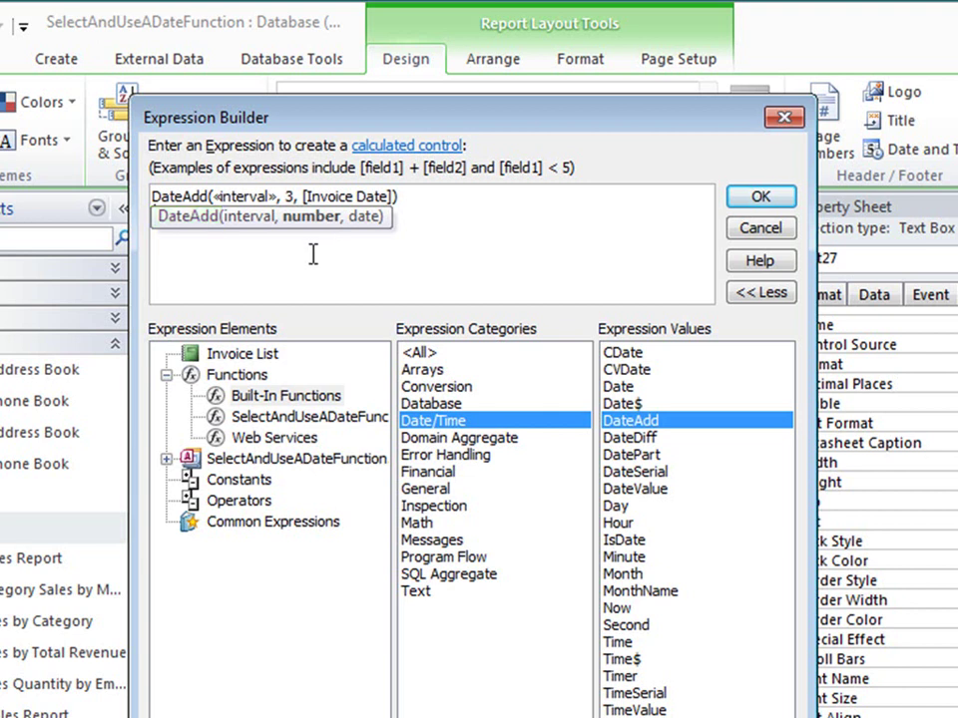
click(247, 196)
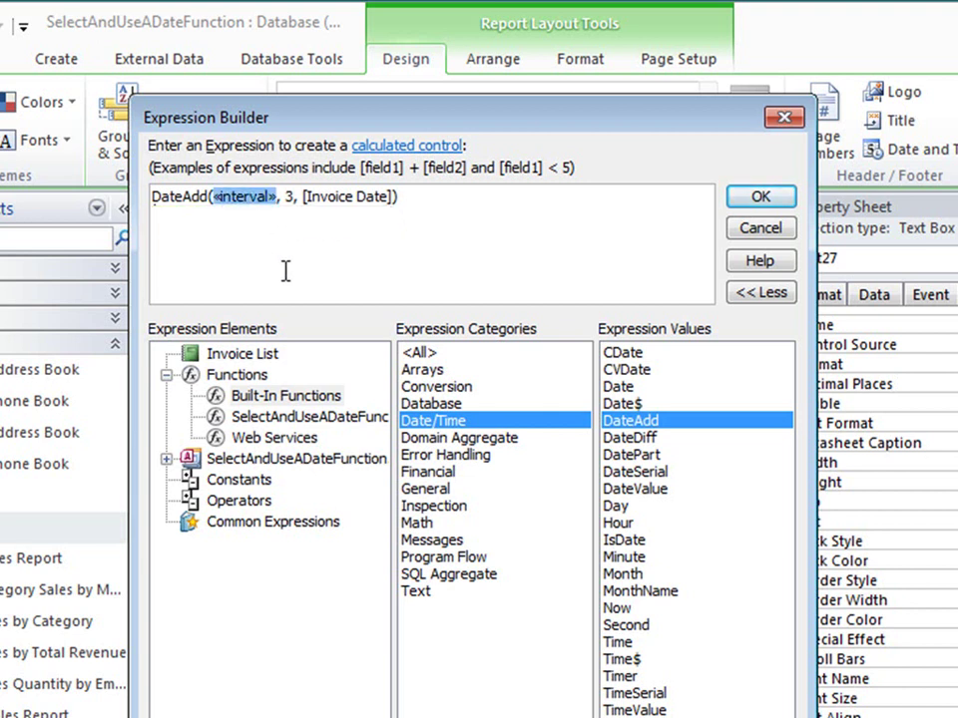
text("m")
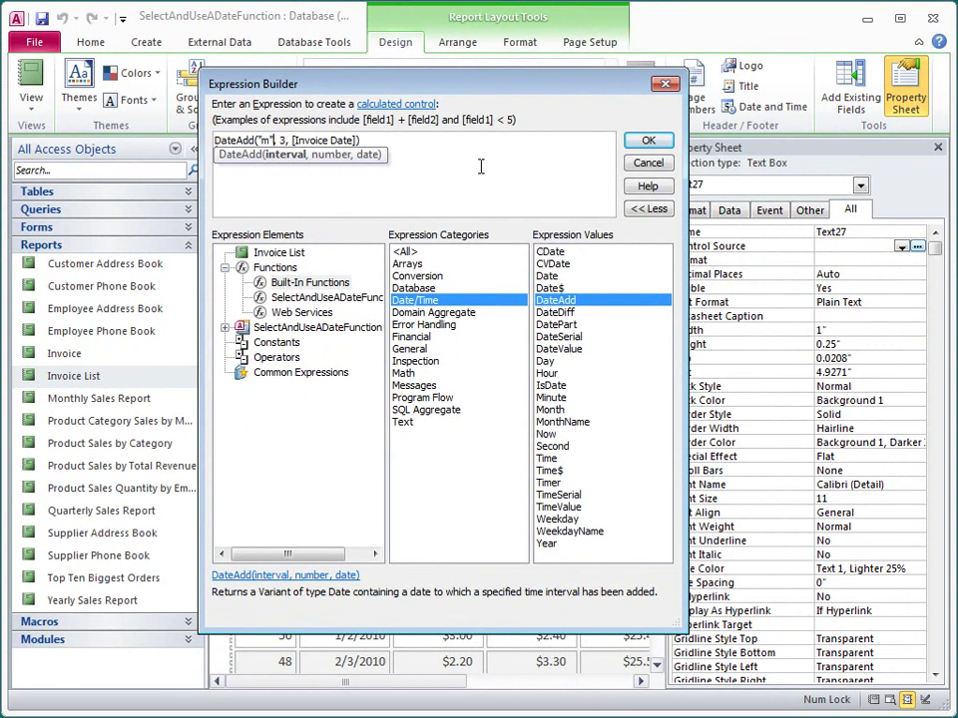
Accept the DateAdd expression as the Due Date Control Source, showing dates like 4/2/2010.
click(644, 142)
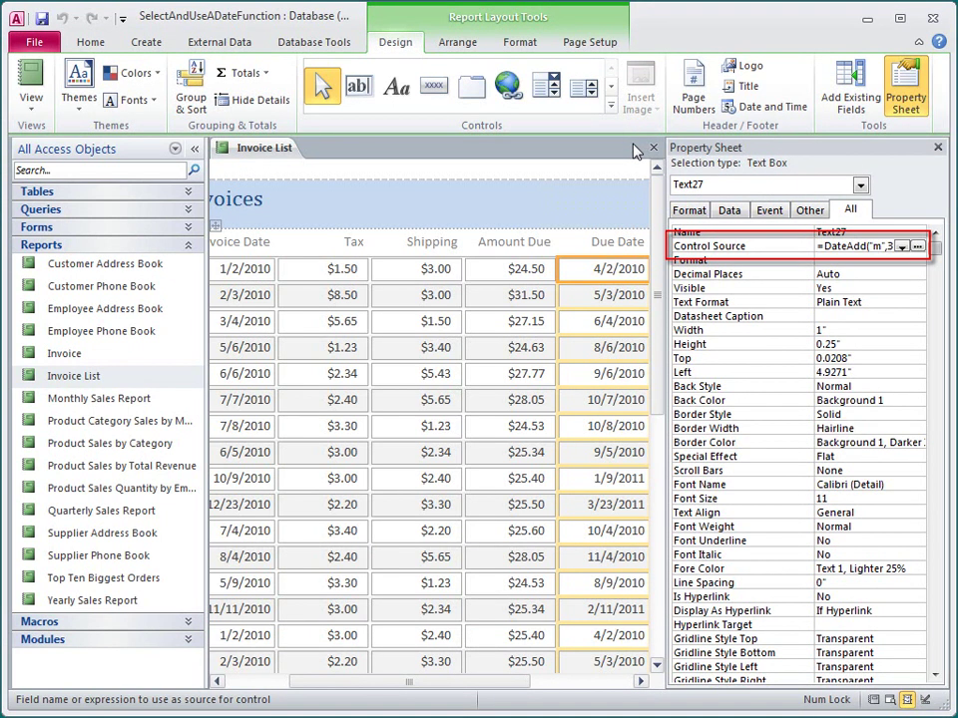
Switch the Invoice List report to Report View.
click(31, 100)
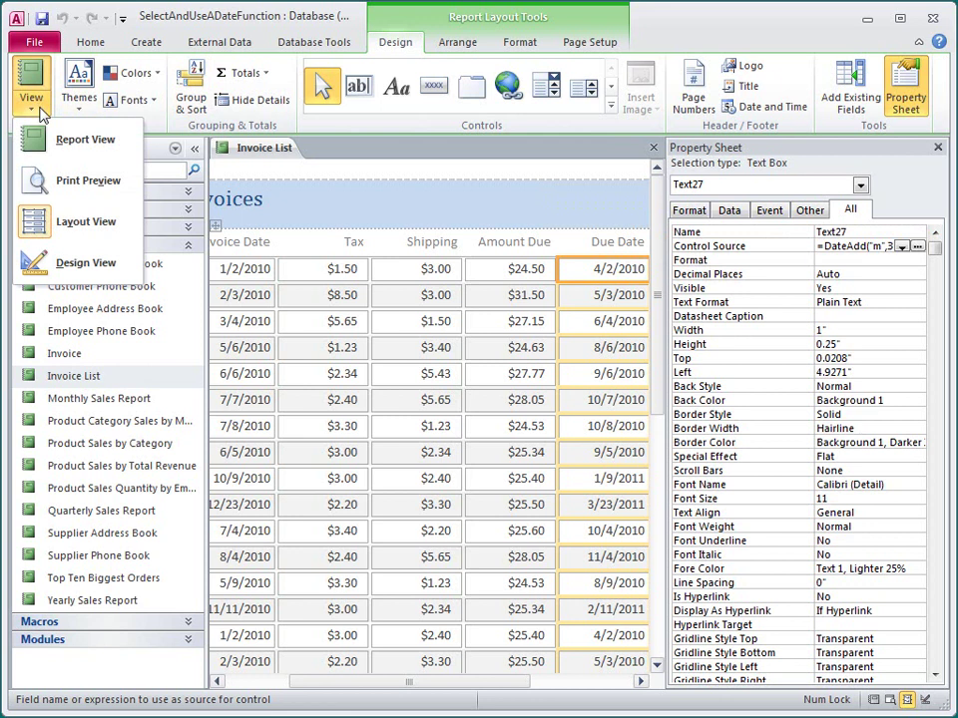
click(71, 137)
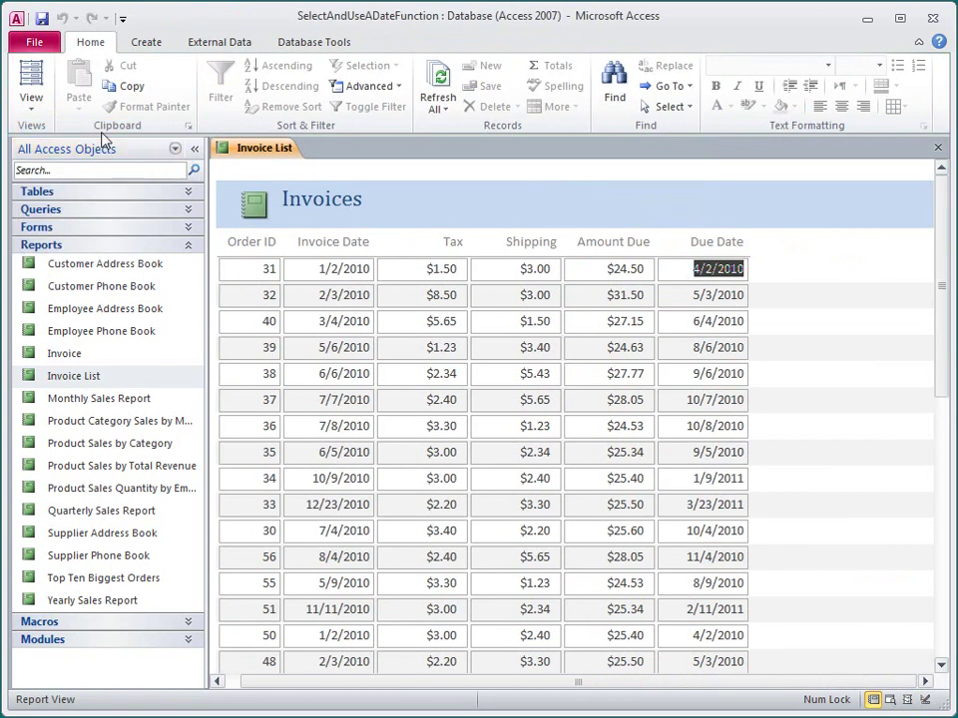